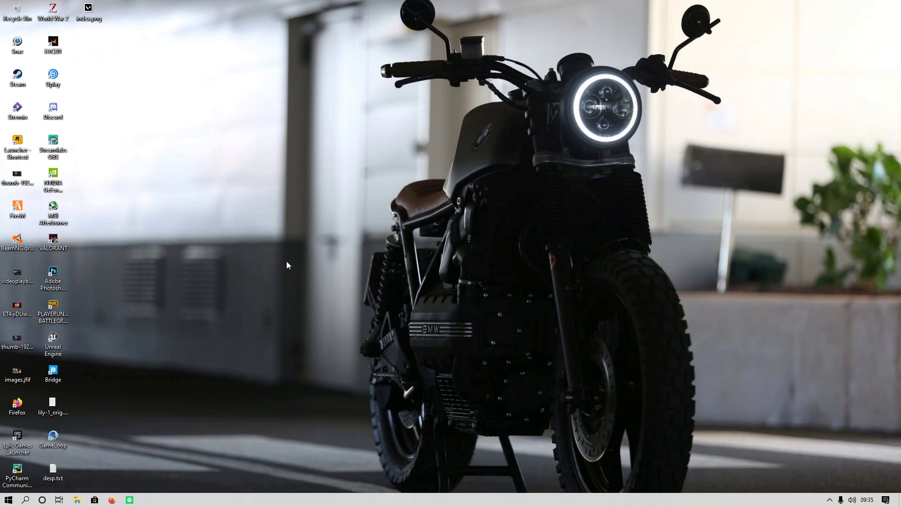
click(302, 290)
right_click(302, 278)
click(324, 309)
right_click(283, 256)
click(301, 282)
right_click(267, 247)
click(292, 275)
right_click(266, 256)
click(276, 281)
right_click(271, 270)
click(301, 300)
right_click(263, 277)
click(288, 297)
right_click(257, 273)
click(277, 303)
right_click(269, 287)
click(278, 312)
right_click(243, 266)
click(262, 294)
right_click(246, 271)
click(265, 297)
right_click(250, 273)
click(263, 301)
right_click(262, 282)
click(281, 310)
Open the advanced system settings from this computer's system information, starting in File Explorer.
click(77, 500)
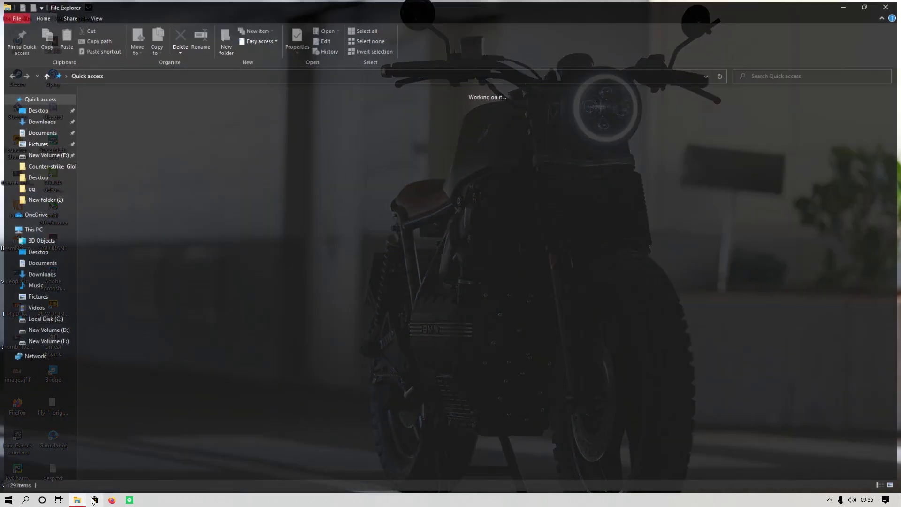
click(41, 230)
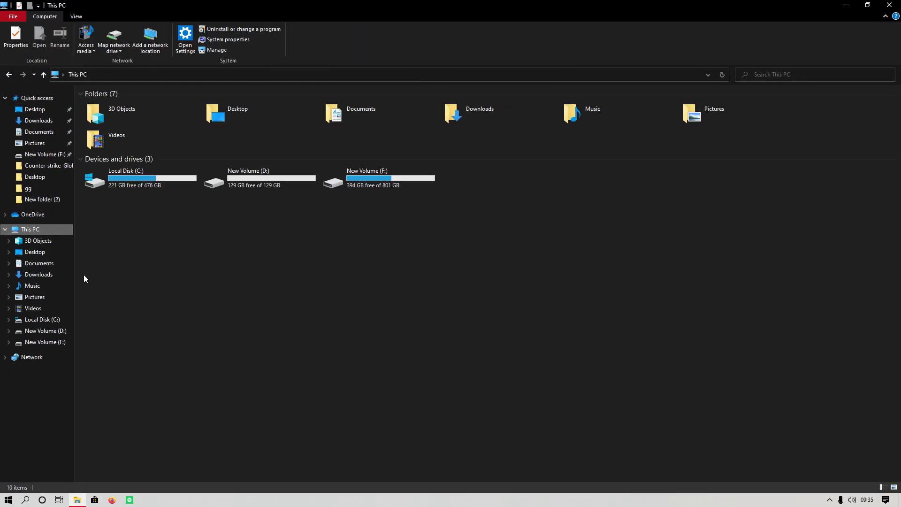
right_click(39, 228)
click(101, 351)
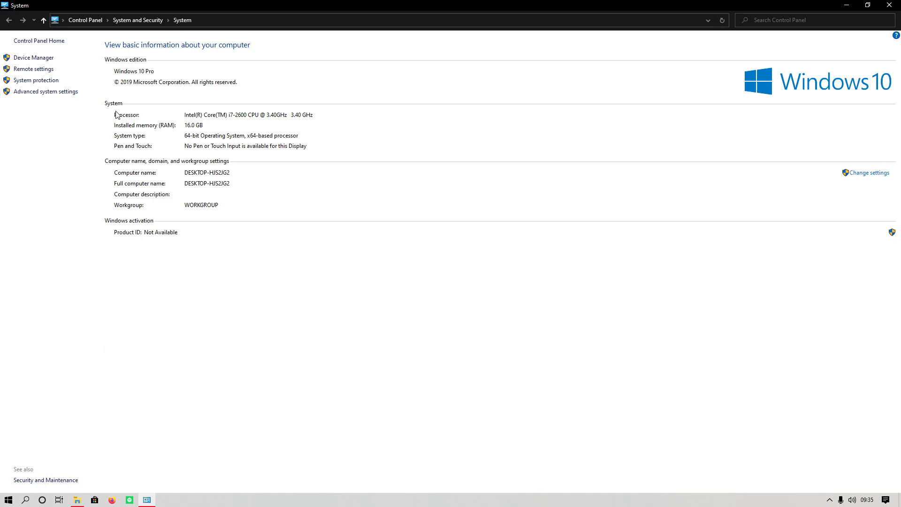
click(48, 92)
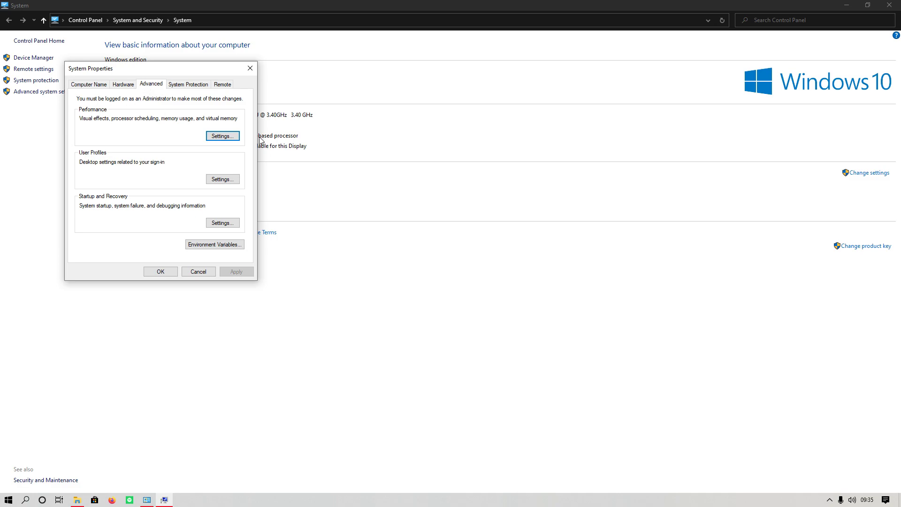
Set the Windows visual effects to Adjust for best performance, apply the change and close the system properties.
click(234, 137)
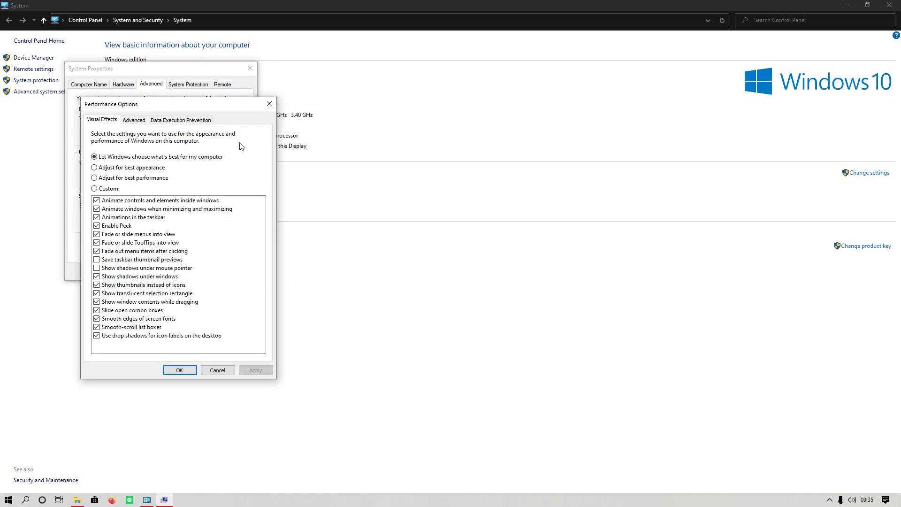
click(117, 179)
click(271, 371)
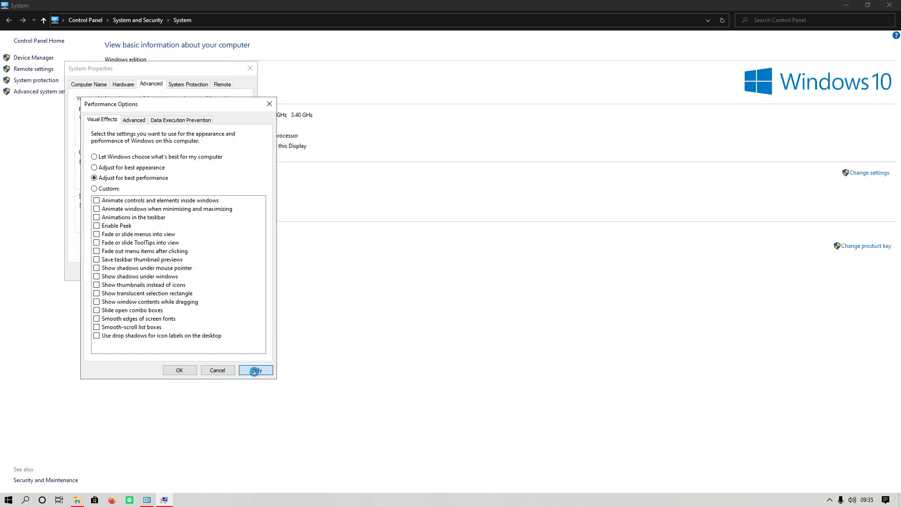
click(186, 372)
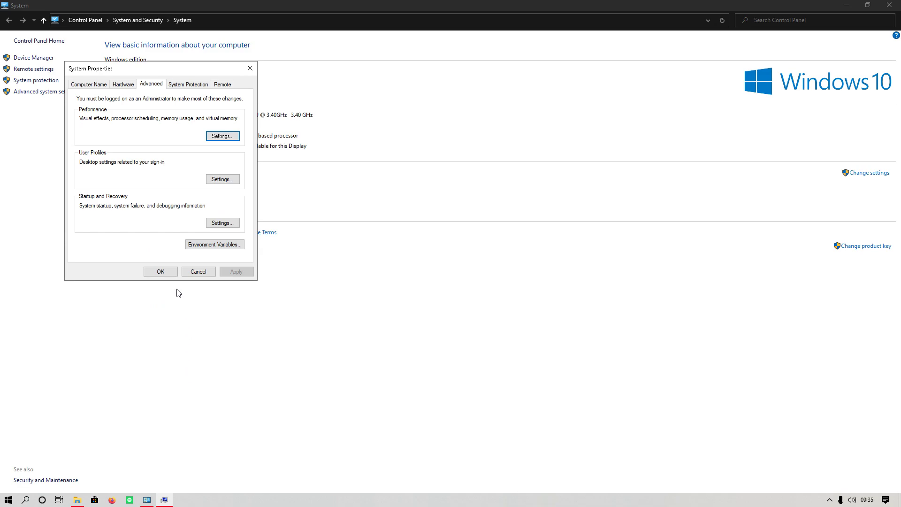
click(161, 272)
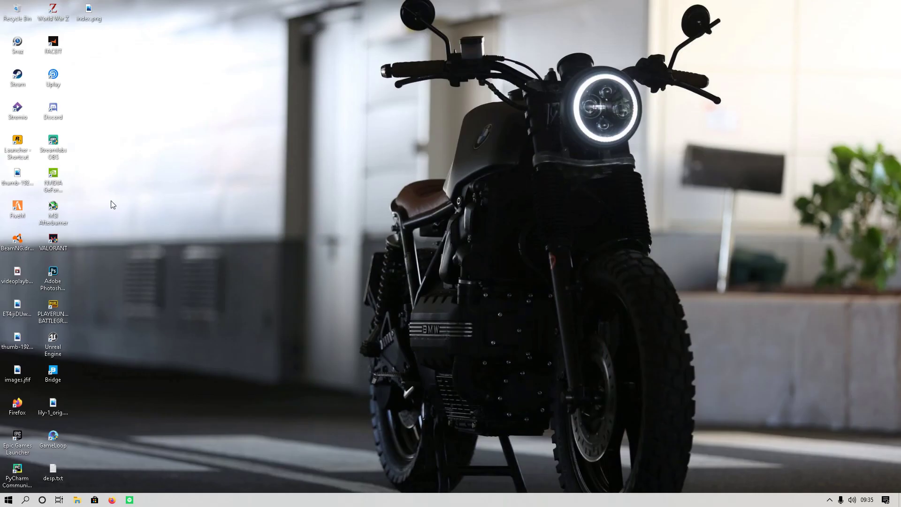
right_click(112, 205)
click(133, 229)
right_click(130, 226)
click(141, 252)
right_click(129, 224)
click(141, 251)
right_click(134, 173)
click(160, 201)
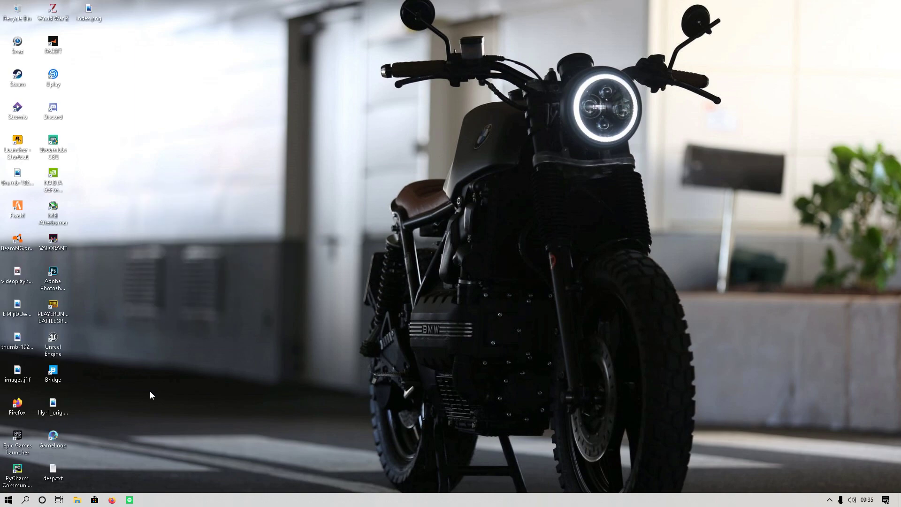
Browse to the Counter-Strike Global Offensive game folder under SteamLibrary, steamapps, common on New Volume (F:).
click(74, 502)
click(30, 229)
click(349, 182)
double_click(349, 182)
double_click(415, 106)
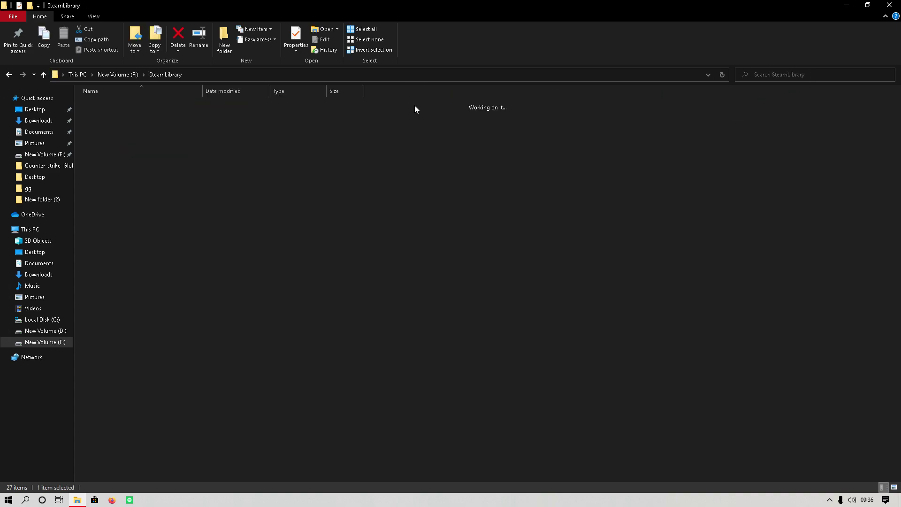
double_click(102, 106)
double_click(111, 105)
double_click(119, 104)
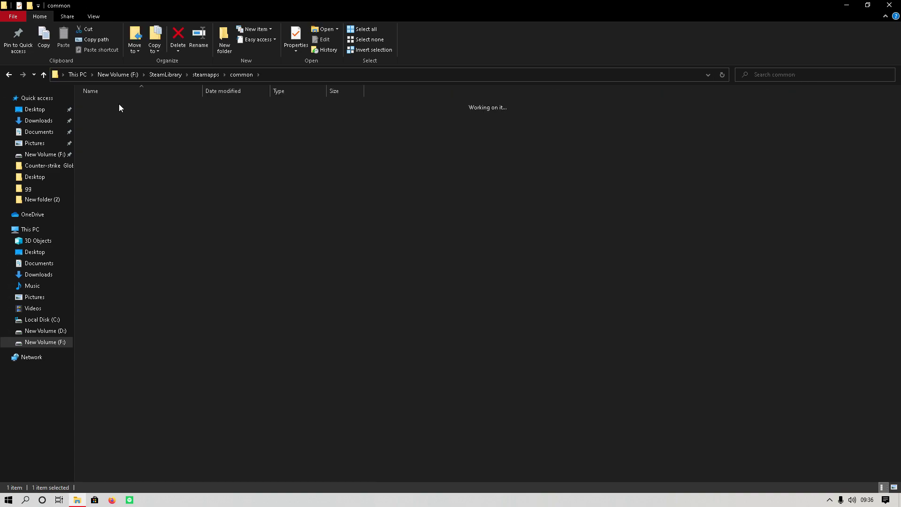
right_click(521, 202)
click(537, 240)
right_click(474, 195)
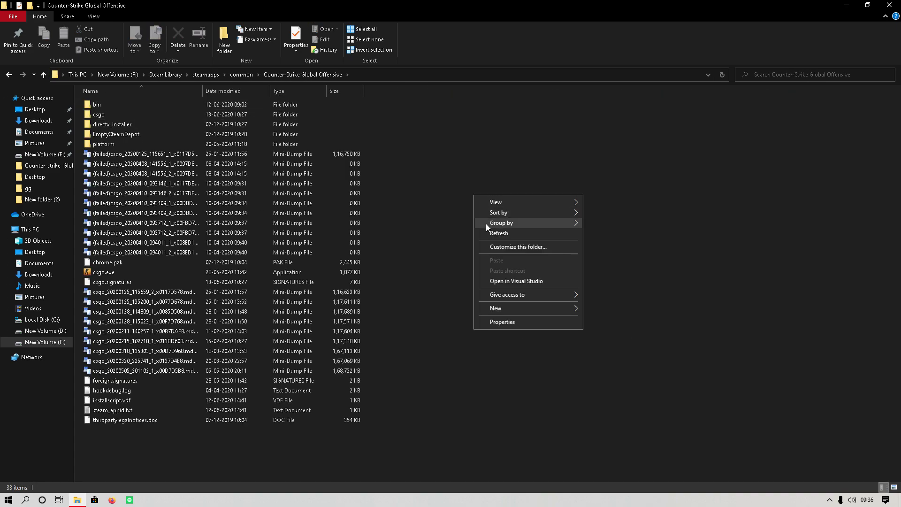
click(483, 233)
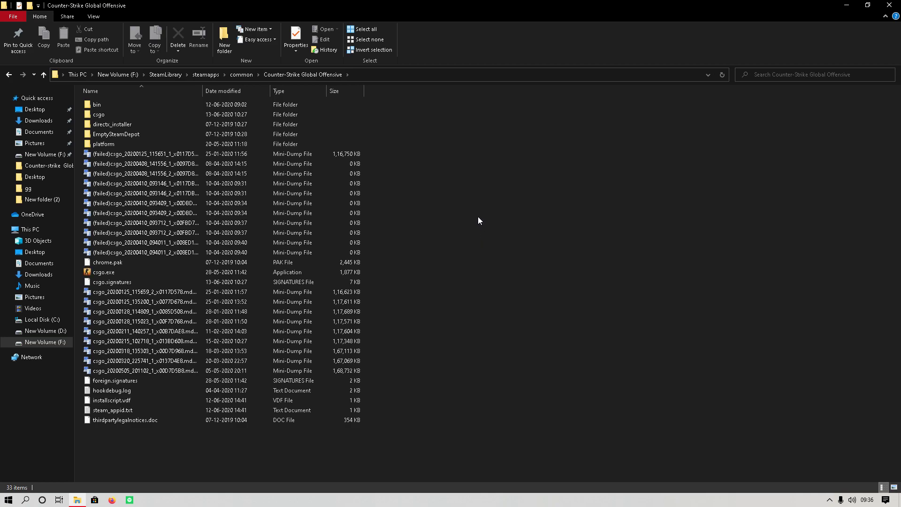
Set csgo.exe's compatibility properties to disable fullscreen optimizations and run the program as an administrator.
right_click(105, 275)
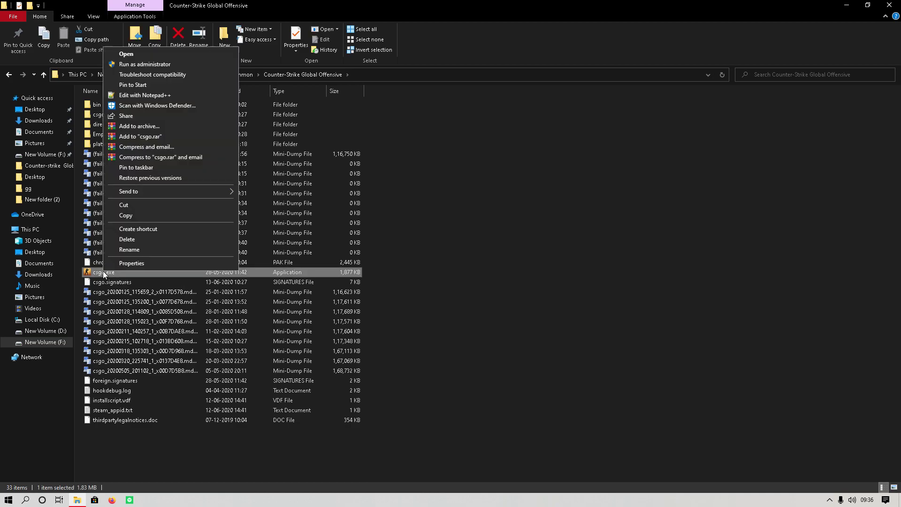
click(132, 267)
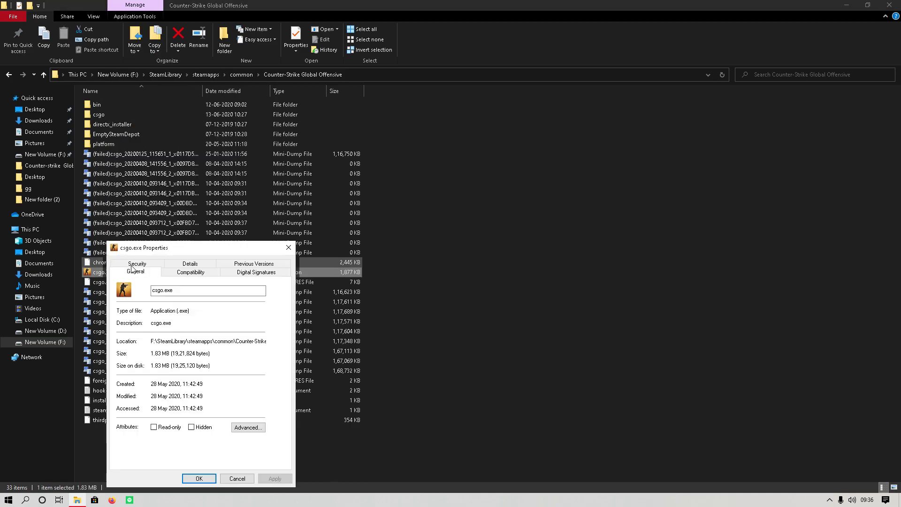
click(189, 273)
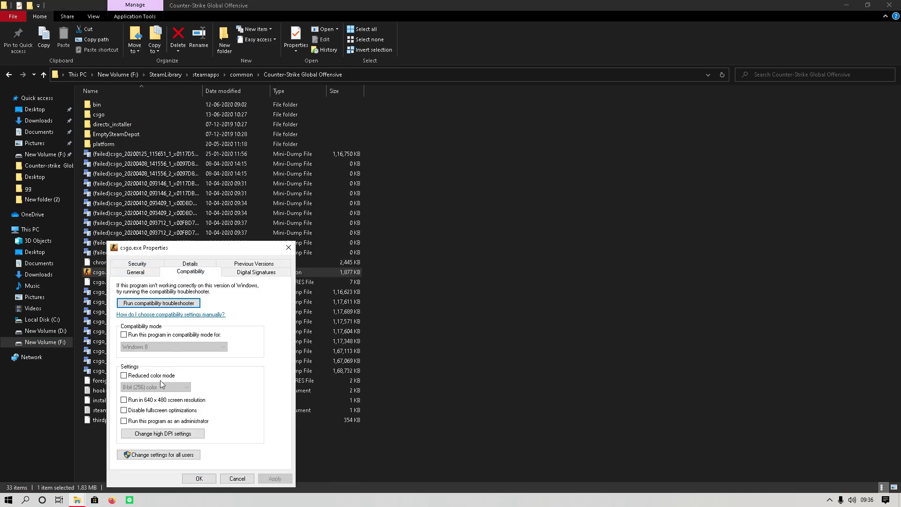
click(145, 411)
click(152, 423)
click(199, 478)
right_click(430, 258)
click(458, 300)
right_click(457, 303)
click(463, 295)
right_click(436, 191)
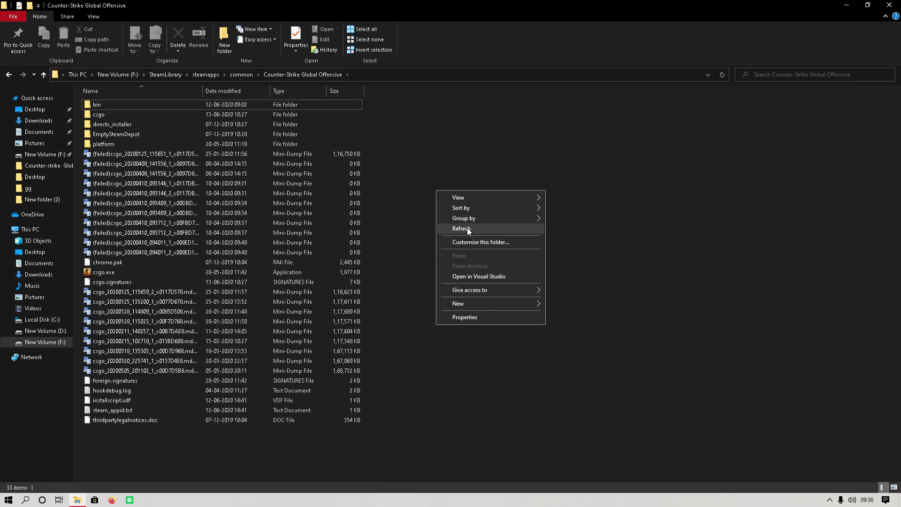
click(467, 227)
key(super+d)
right_click(264, 189)
click(282, 216)
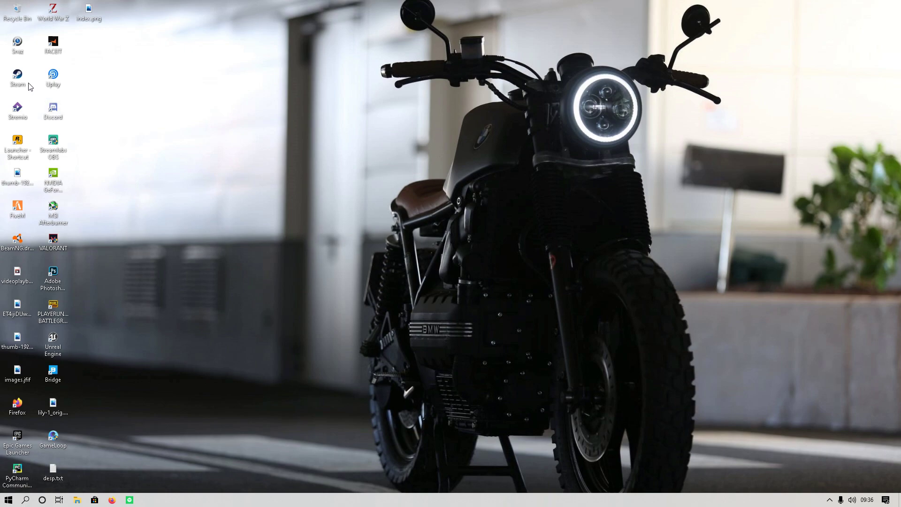
right_click(168, 206)
click(184, 234)
right_click(188, 266)
click(208, 293)
right_click(194, 268)
click(208, 295)
right_click(193, 252)
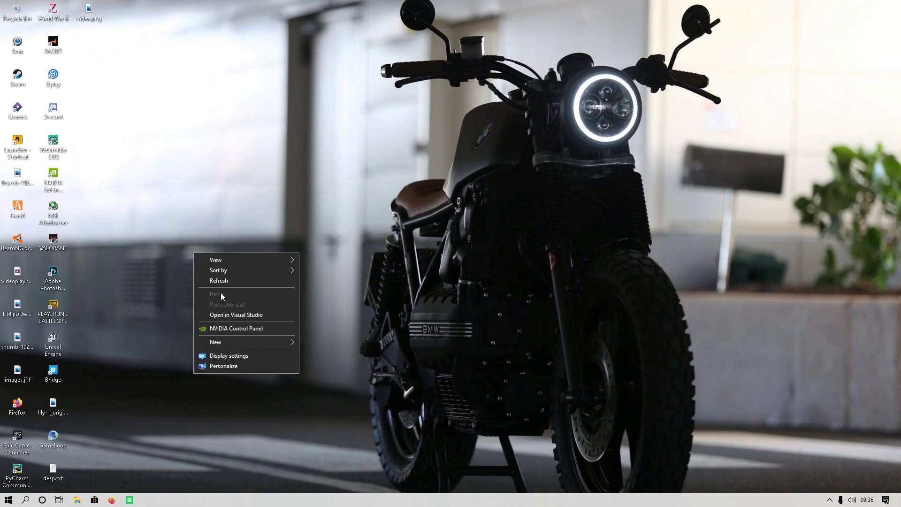
click(215, 279)
right_click(172, 267)
click(187, 294)
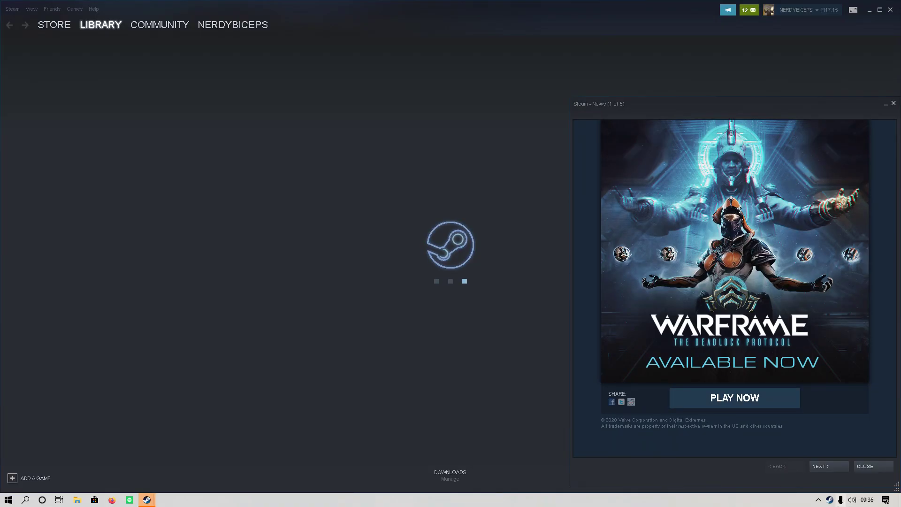
Dismiss the Steam news window and opt Counter-Strike: Global Offensive into the 1.37.5.5 beta in its properties.
click(868, 466)
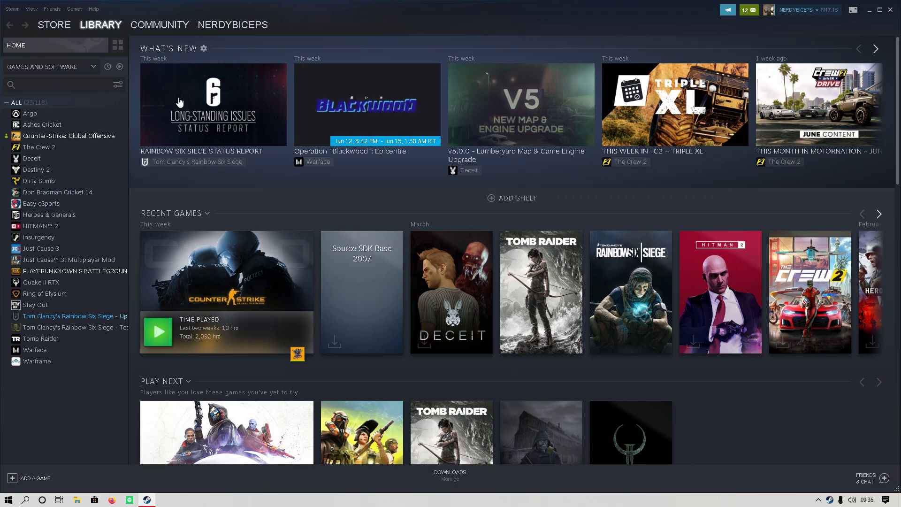
right_click(61, 139)
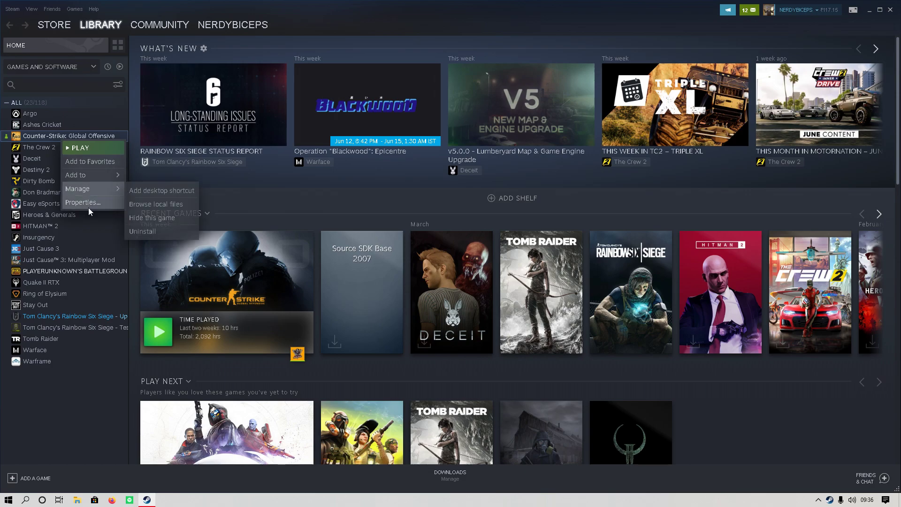
click(88, 208)
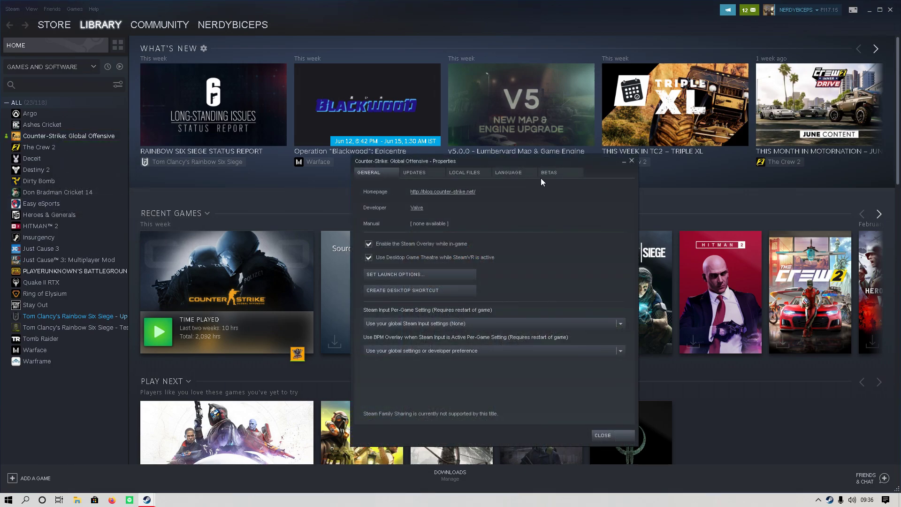
click(547, 175)
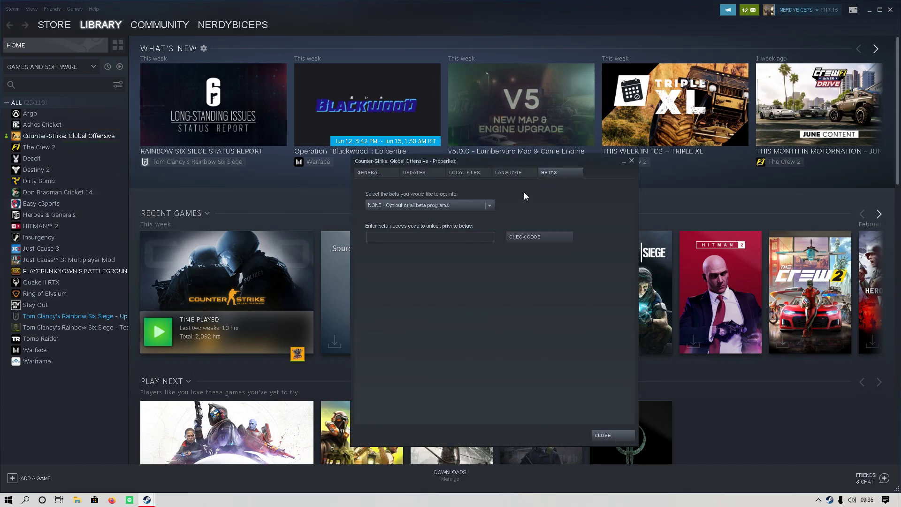
click(490, 205)
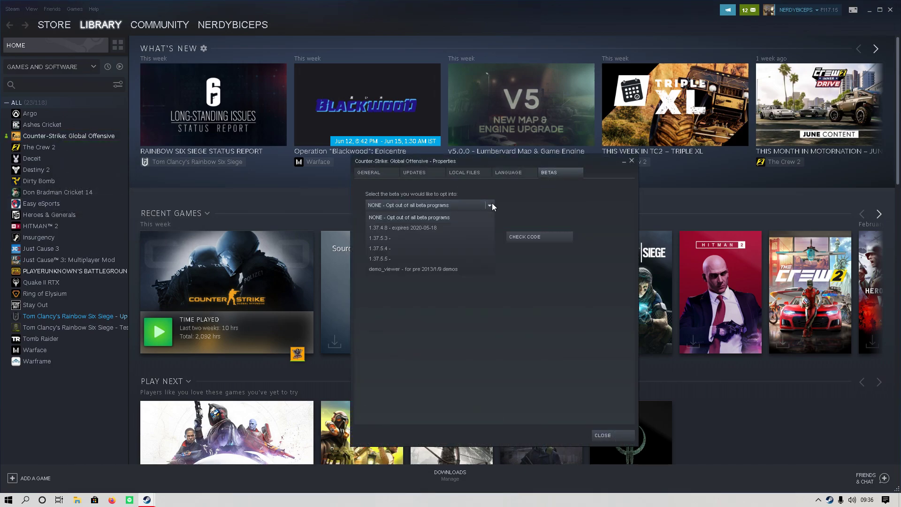
click(386, 258)
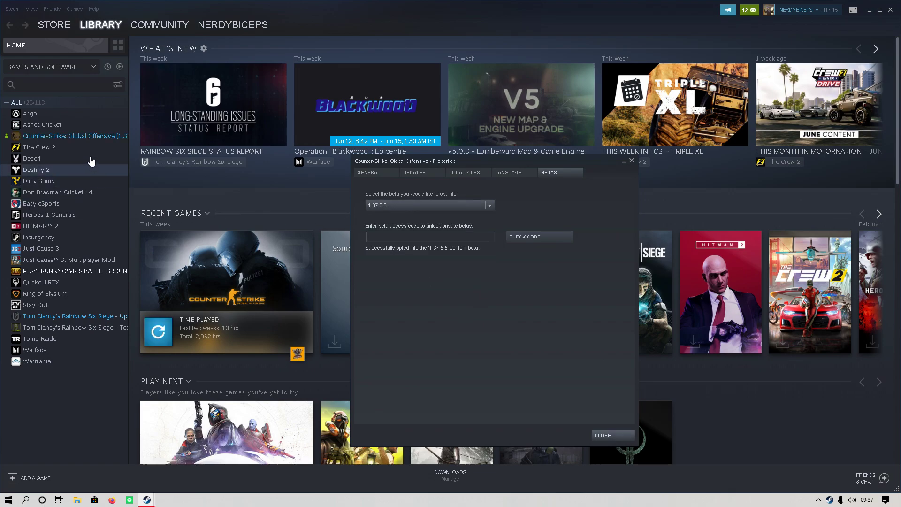
Launch Counter-Strike: Global Offensive from the Steam library and allow csgo.exe to make changes to the device.
click(89, 137)
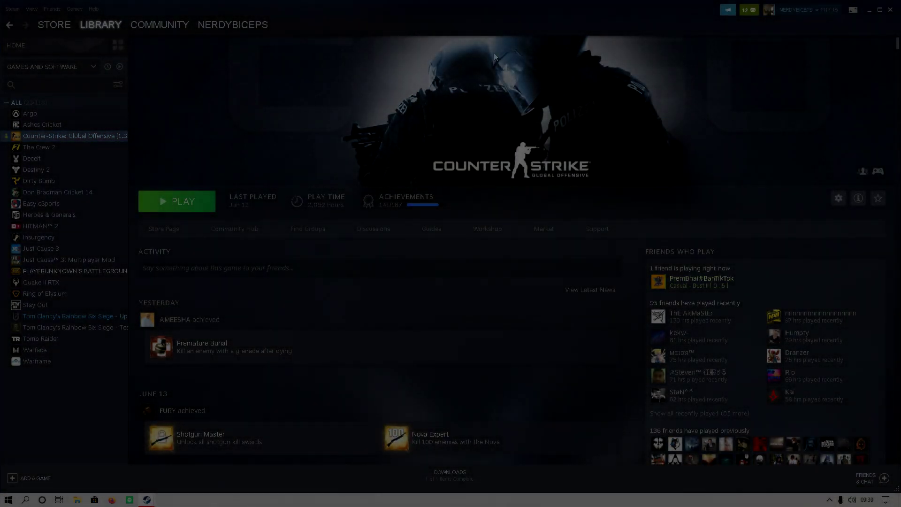
click(154, 209)
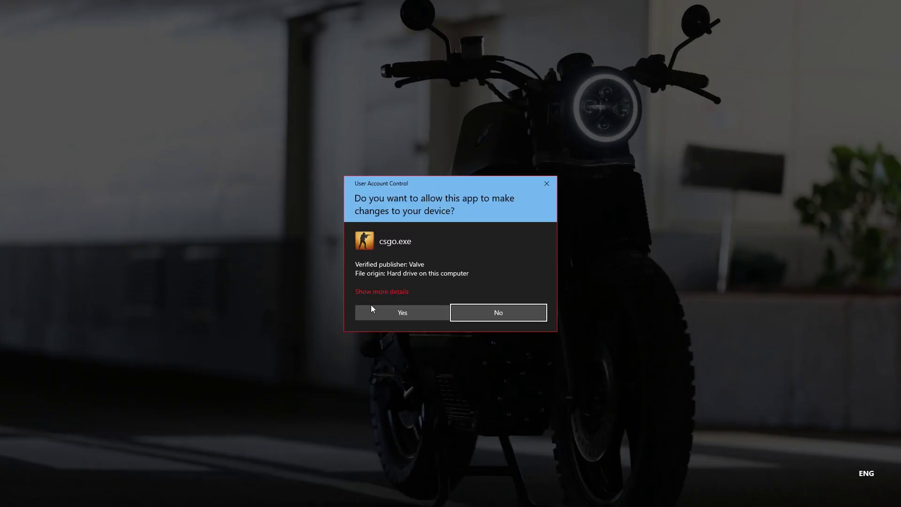
click(372, 306)
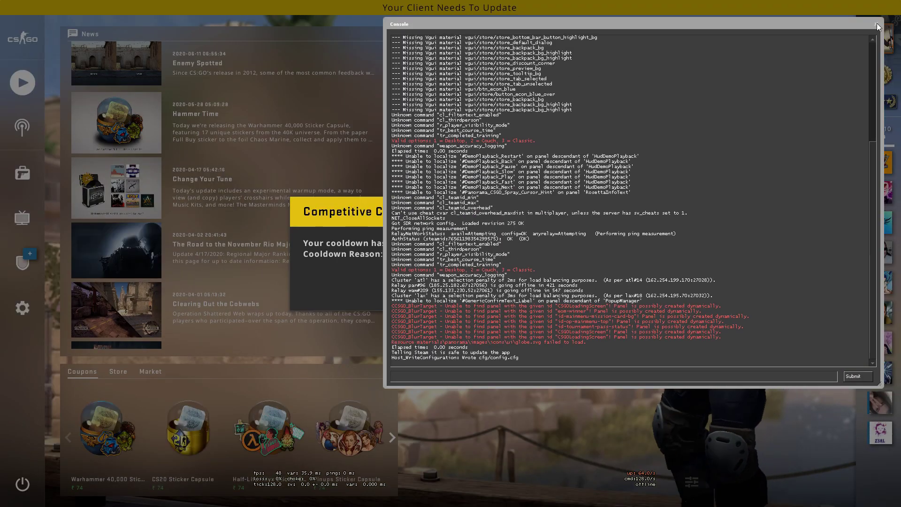
Dismiss the in-game console and startup notices, and quit the game.
key(grave)
click(556, 281)
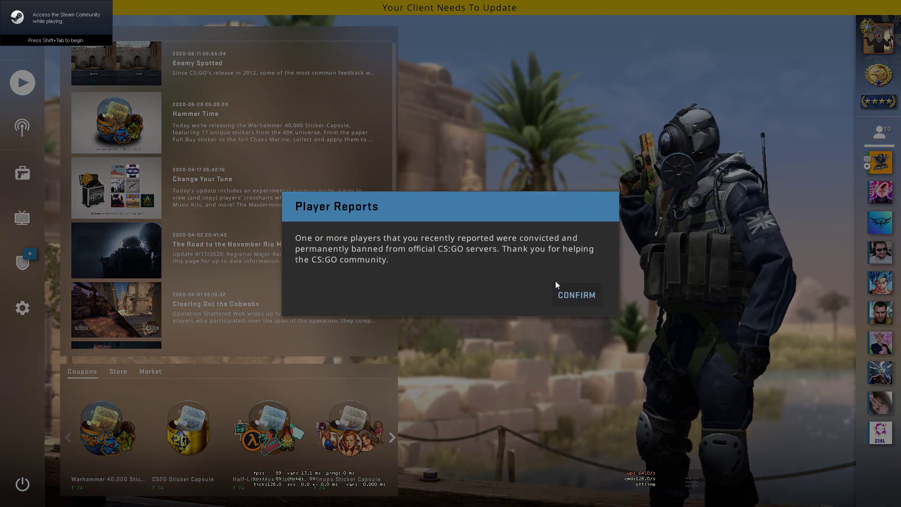
click(596, 294)
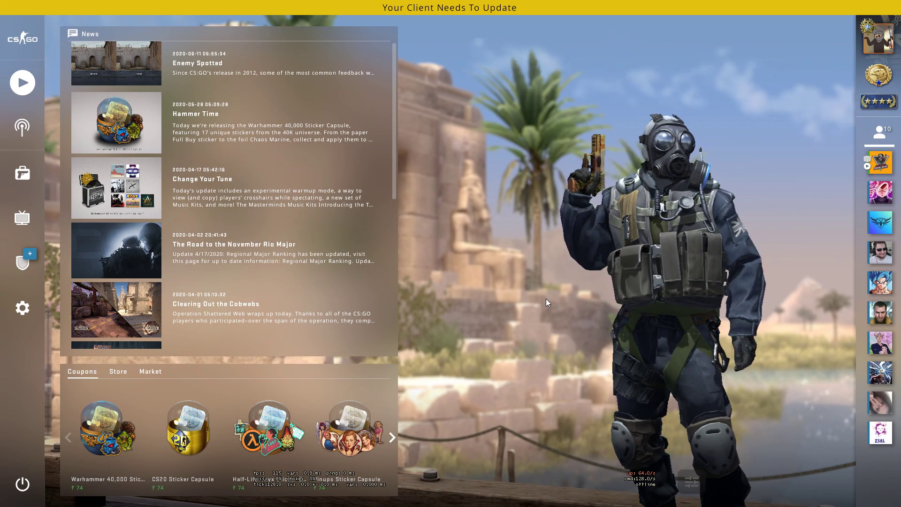
key(Escape)
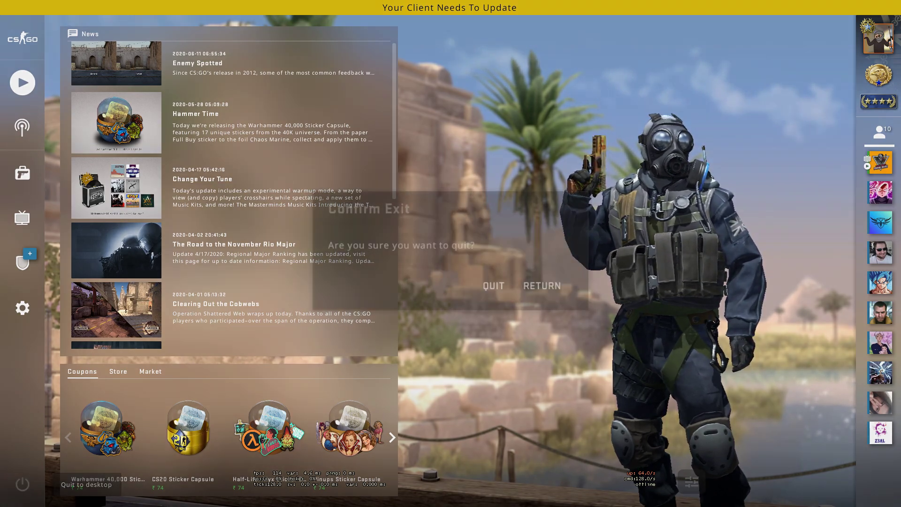
click(483, 282)
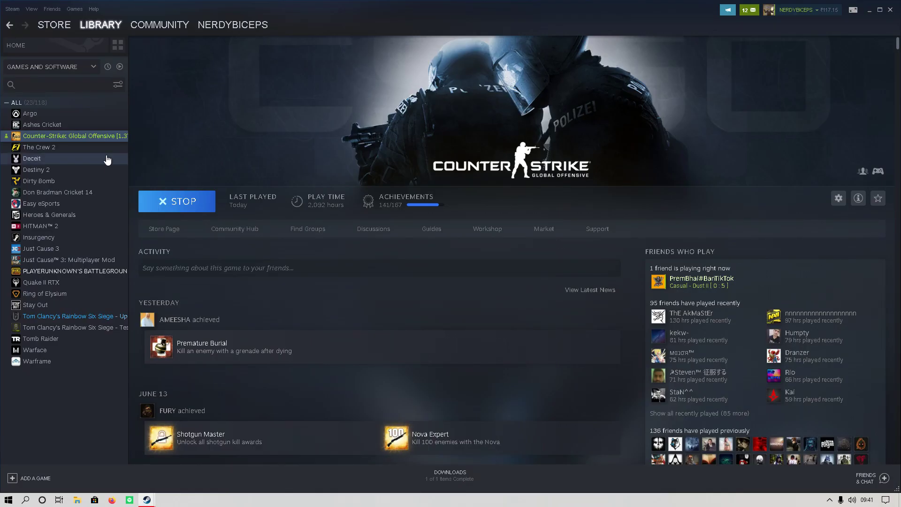
Opt Counter-Strike: Global Offensive out of all beta programs in its properties and close the Steam window.
right_click(83, 140)
click(97, 199)
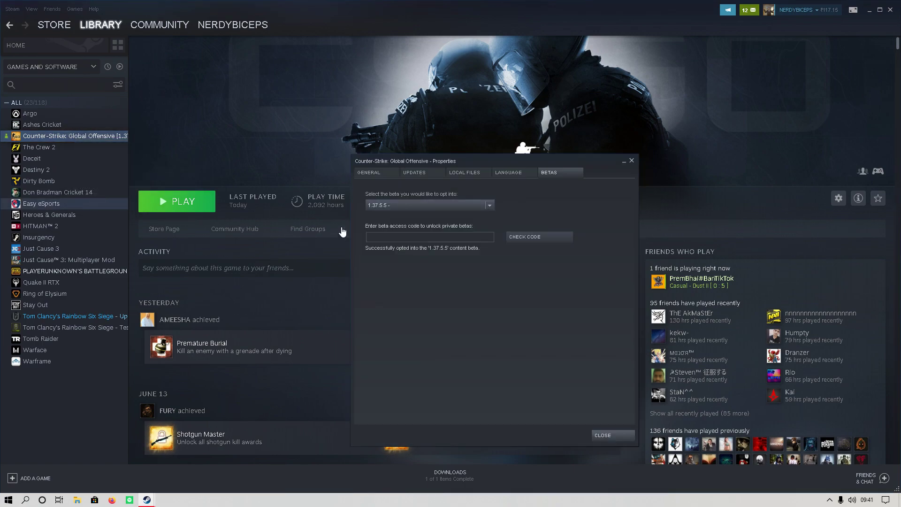
click(488, 210)
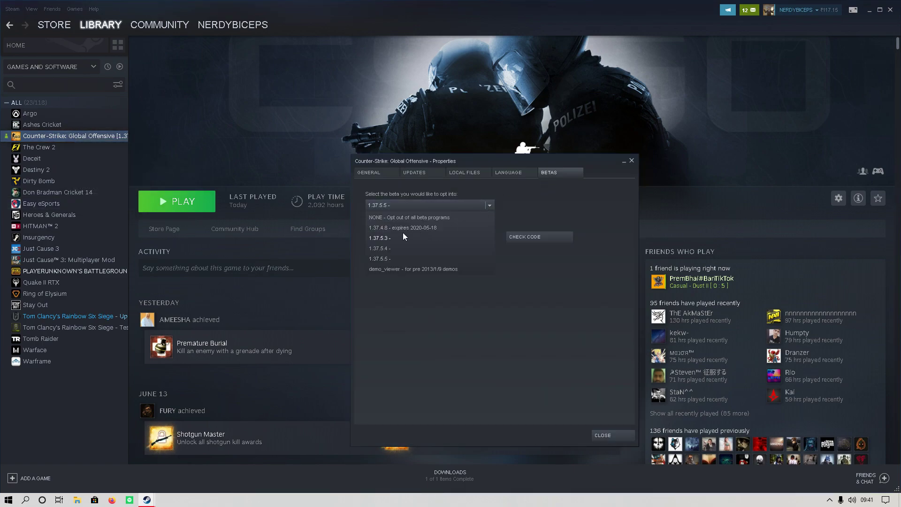
click(392, 217)
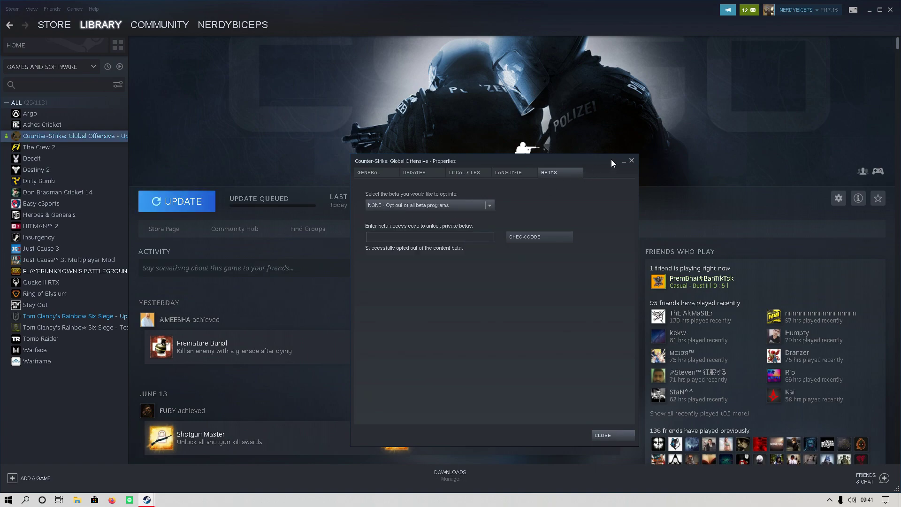
click(620, 434)
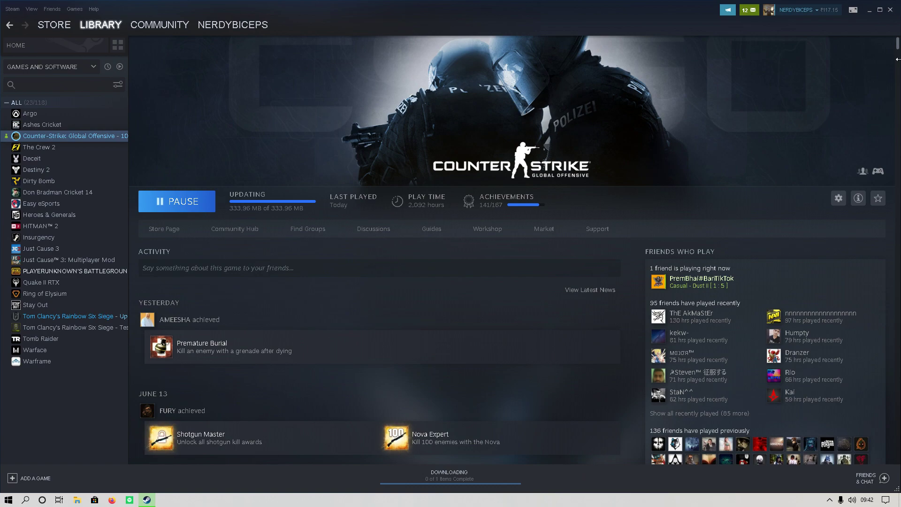
click(891, 9)
right_click(381, 213)
click(394, 239)
right_click(384, 258)
click(393, 287)
right_click(348, 259)
click(359, 289)
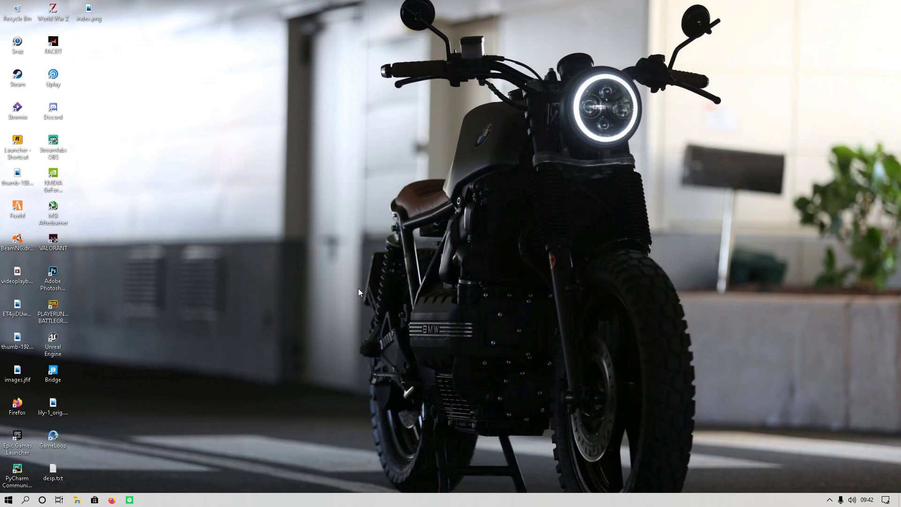